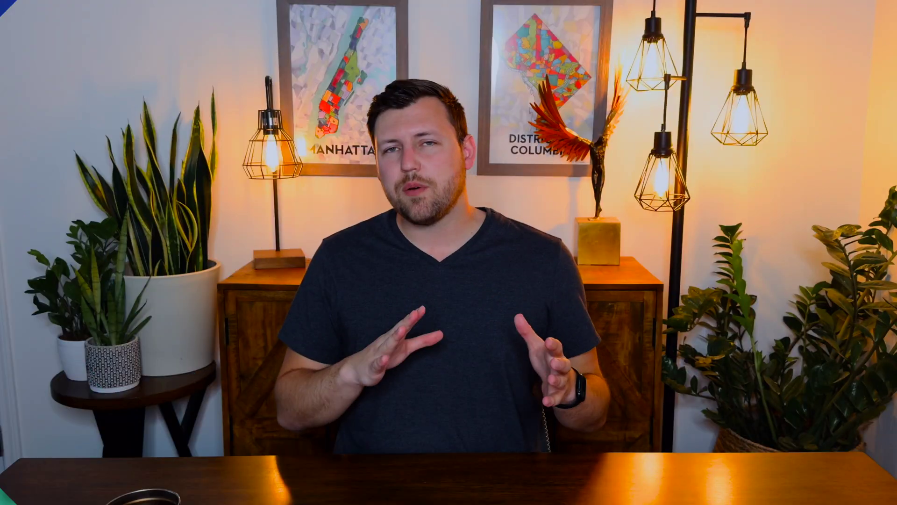
Step: Ask Copilot "what is microsoft copilot?" and highlight the Microsoft 365 apps named in its answer
{"action": "type", "text": "wh"}
{"action": "type", "text": "at is m"}
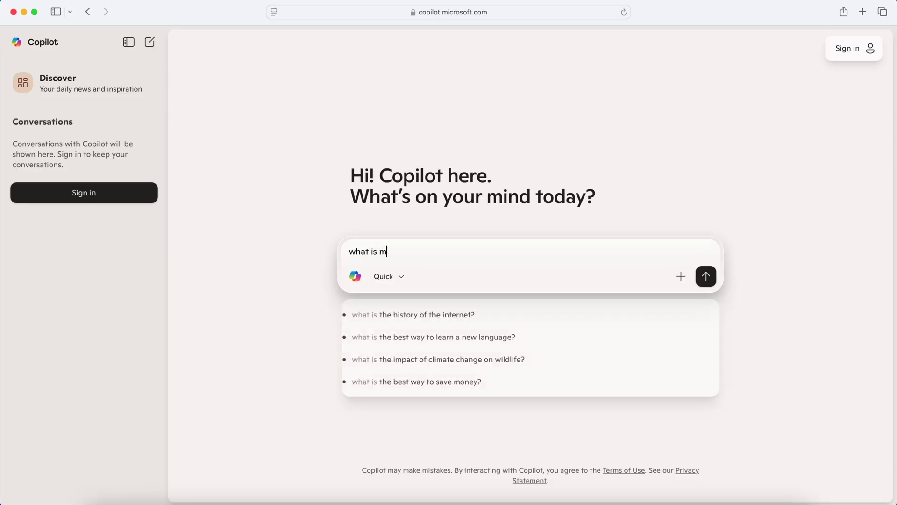
{"action": "type", "text": "icrosoft c"}
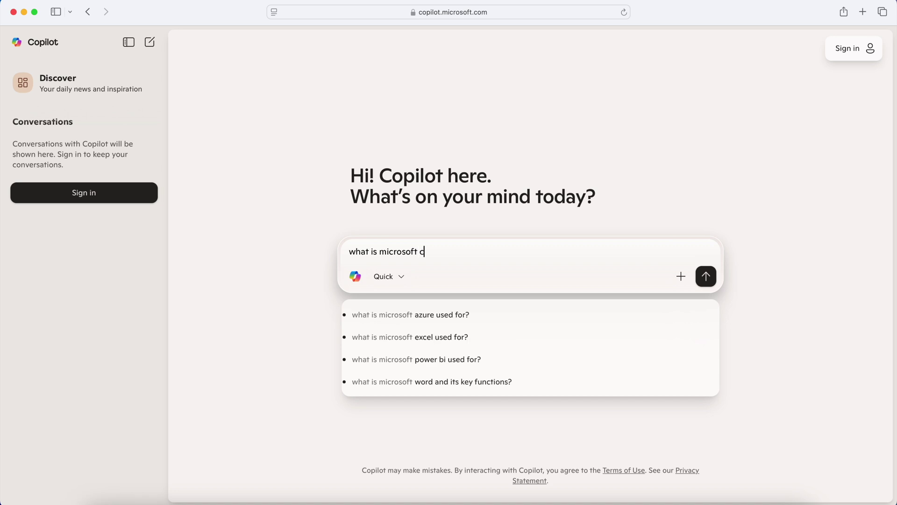
{"action": "type", "text": "opilot?"}
{"action": "key", "text": "Return"}
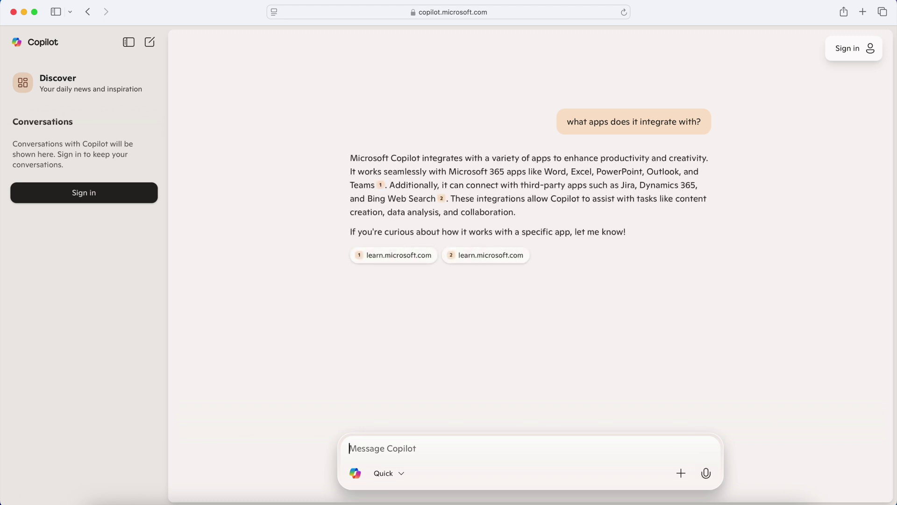
{"action": "left_click_drag", "start_coordinate": [547, 171], "coordinate": [664, 169]}
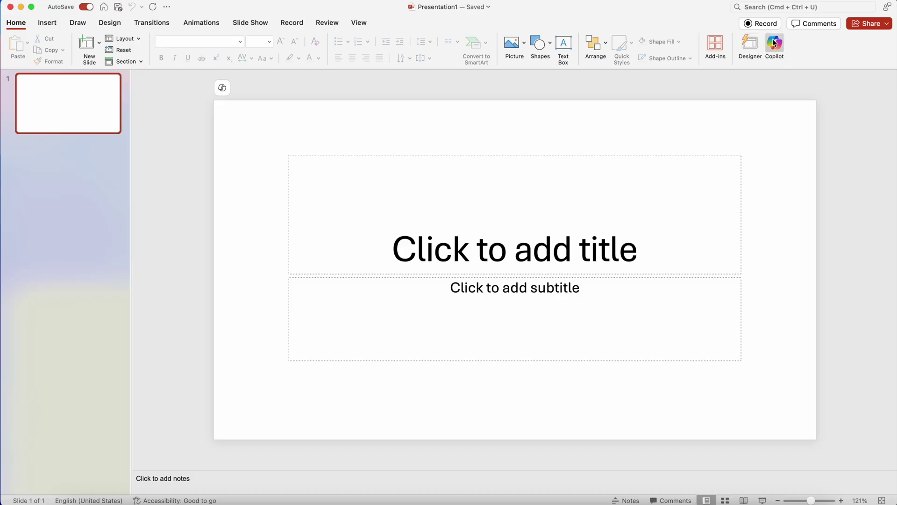
Step: Request a presentation about the benefits of taking walks from PowerPoint's Copilot pane and start creating it
{"action": "left_click", "coordinate": [776, 46]}
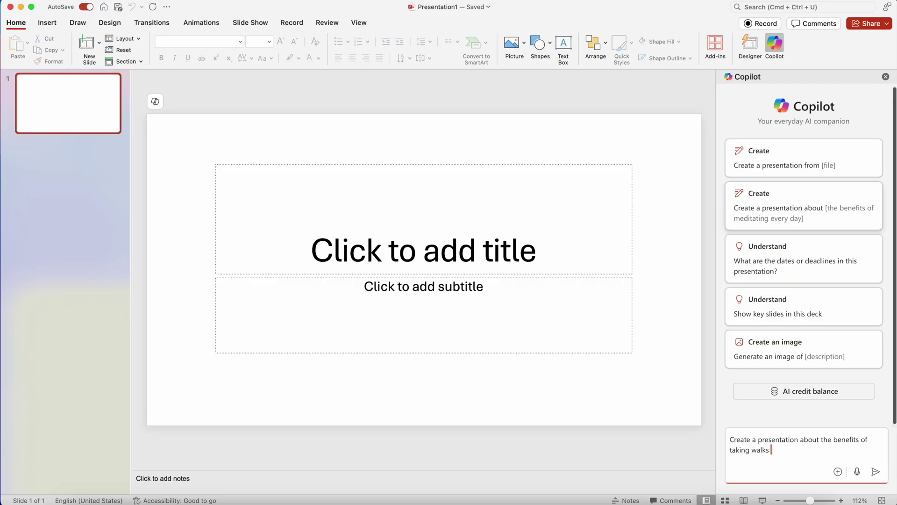
{"action": "key", "text": "Return"}
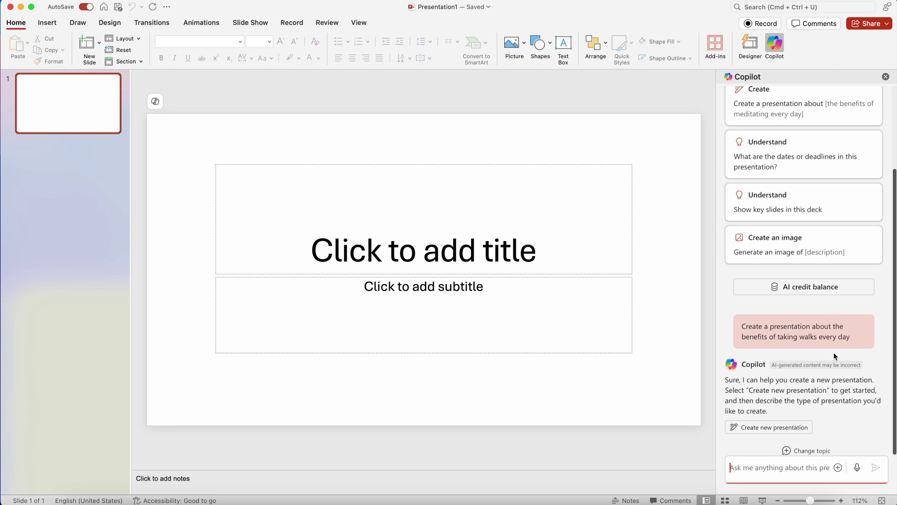
{"action": "left_click", "coordinate": [780, 428]}
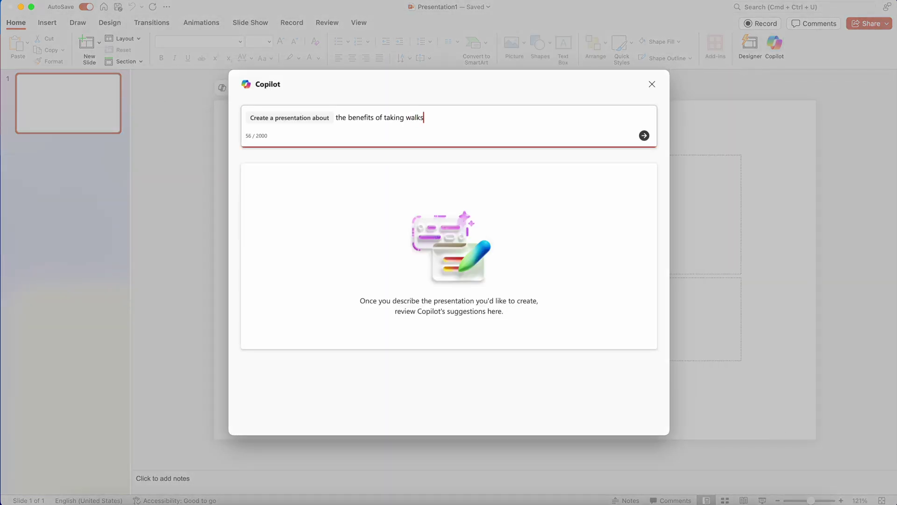
Step: Submit "the benefits of taking walks" as the topic for Copilot's presentation outline
{"action": "key", "text": "Return"}
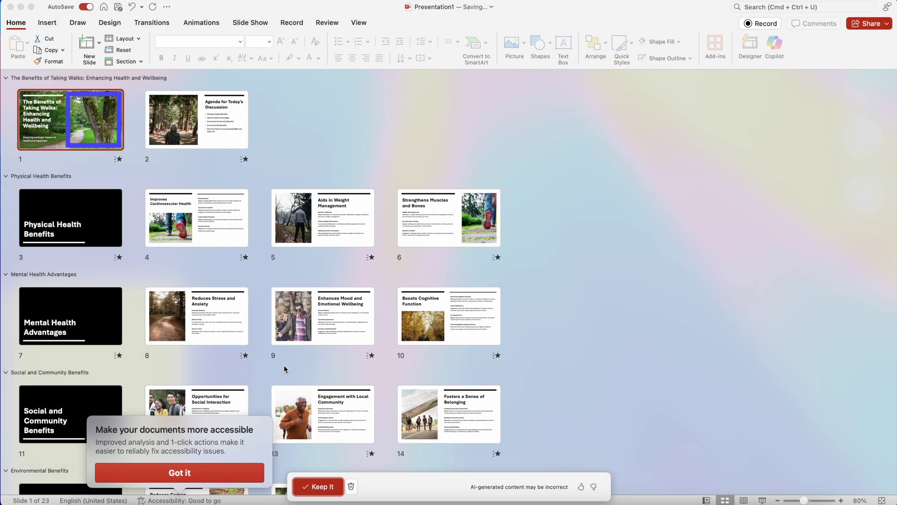
Step: Open the title slide in Normal view and show Designer ideas for the current slide
{"action": "double_click", "coordinate": [113, 142]}
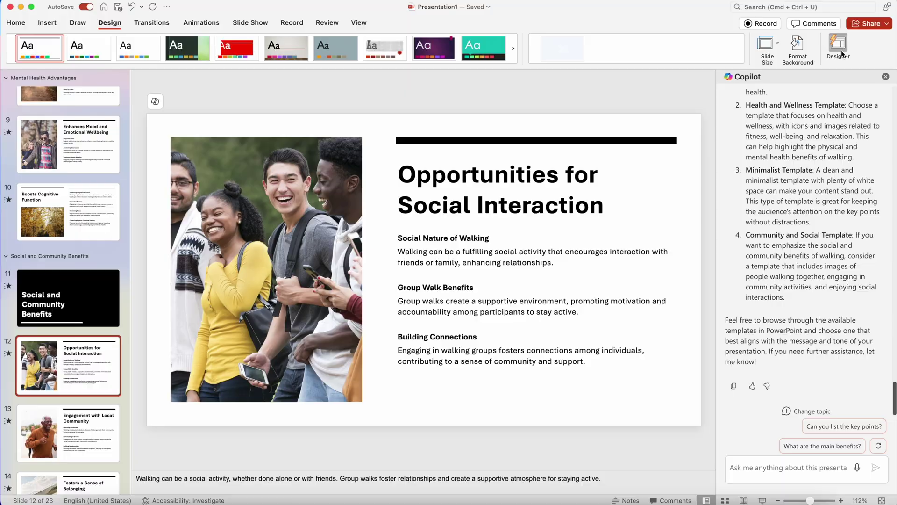
{"action": "left_click", "coordinate": [839, 47]}
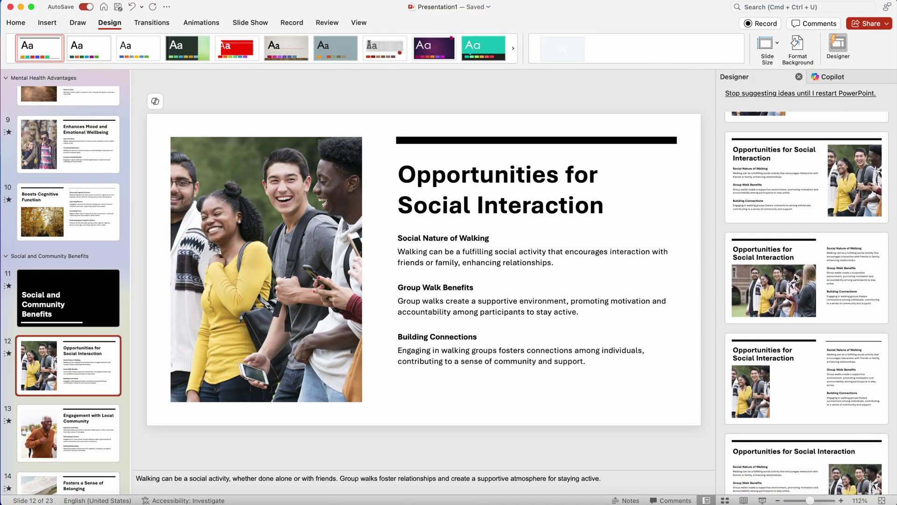
Step: Give the Opportunities for Social Interaction slide the large-photo-left, title-right Designer layout
{"action": "left_click", "coordinate": [806, 286]}
{"action": "scroll", "coordinate": [806, 286], "scroll_direction": "down", "scroll_amount": 6}
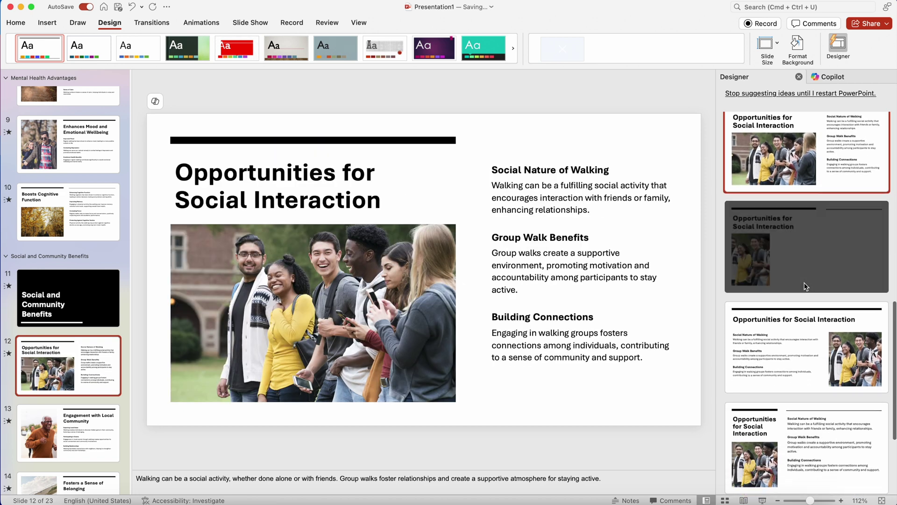
{"action": "left_click", "coordinate": [816, 464]}
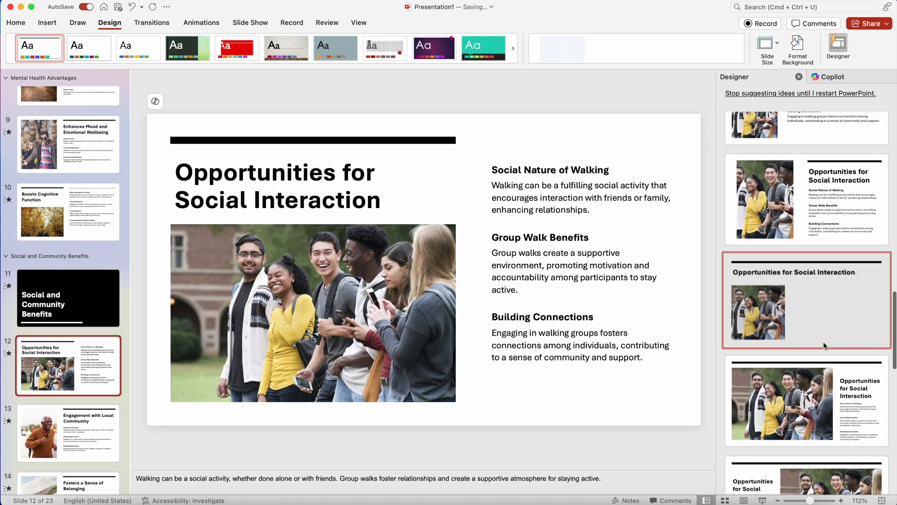
{"action": "left_click", "coordinate": [823, 402]}
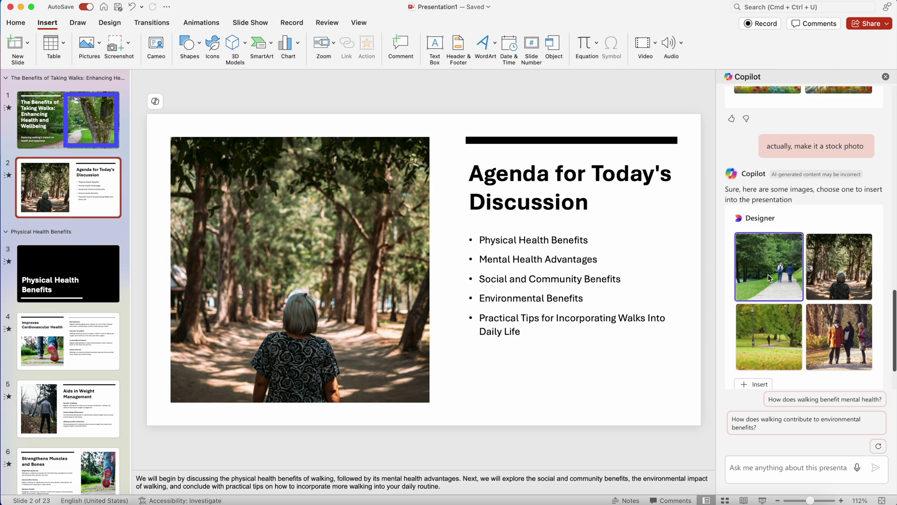
Step: Insert Copilot's walking-path photo on the agenda slide, auto-crop it to the two walkers, and move it up-left
{"action": "scroll", "coordinate": [764, 299], "scroll_direction": "down", "scroll_amount": 2}
{"action": "left_click", "coordinate": [746, 346]}
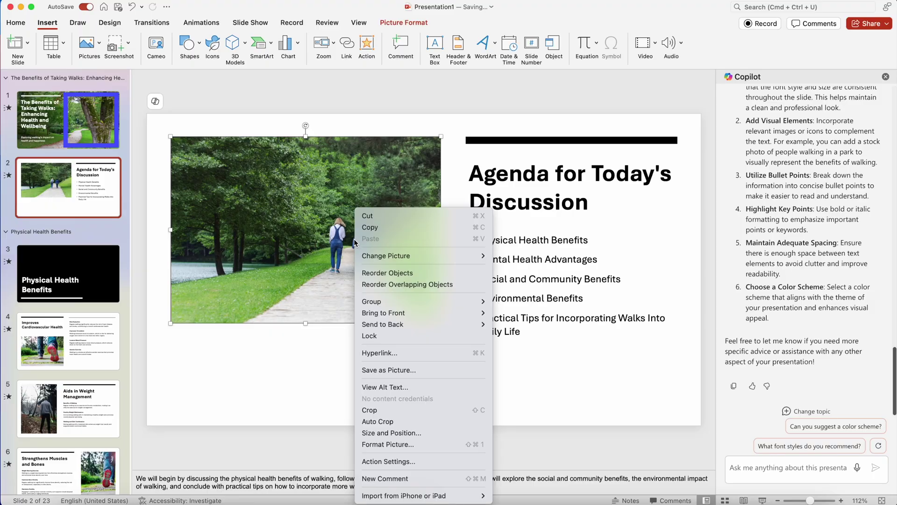
{"action": "left_click", "coordinate": [413, 420]}
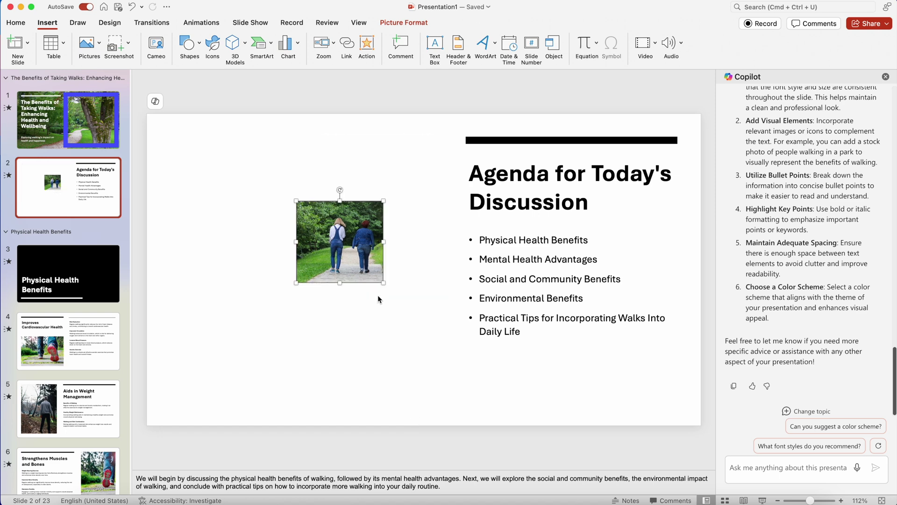
{"action": "left_click_drag", "start_coordinate": [364, 269], "coordinate": [393, 338]}
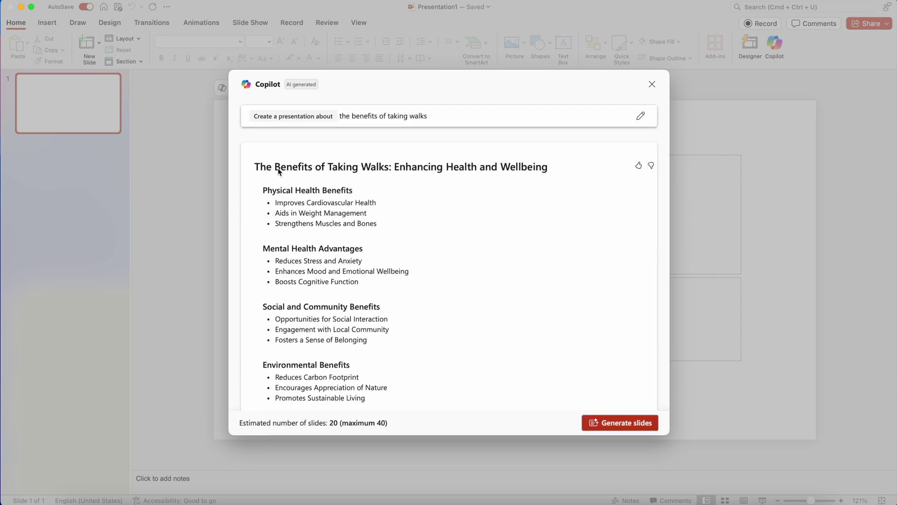
Step: Review Copilot's walking outline before generating the 23-slide sectioned deck
{"action": "scroll", "coordinate": [340, 209], "scroll_direction": "down", "scroll_amount": 4}
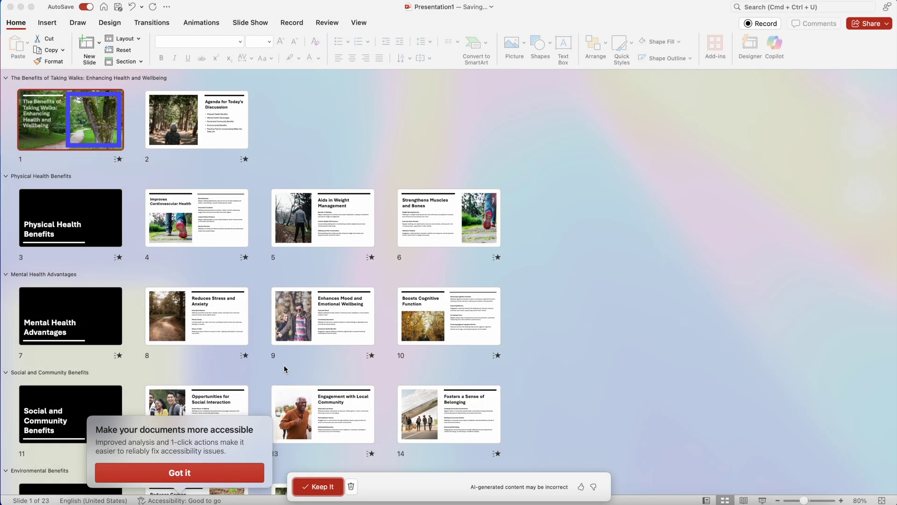
Step: Open the generated deck's title slide in Normal view from Slide Sorter
{"action": "double_click", "coordinate": [114, 141]}
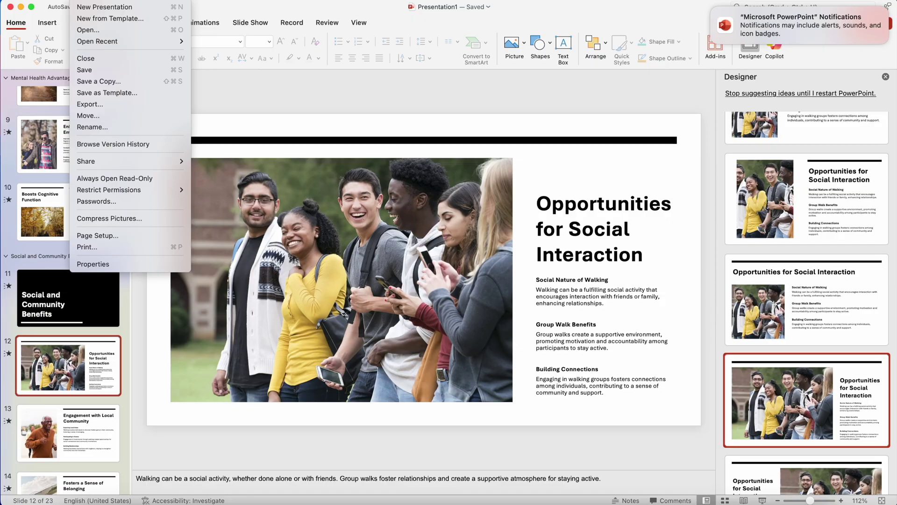
{"action": "mouse_move", "coordinate": [114, 162]}
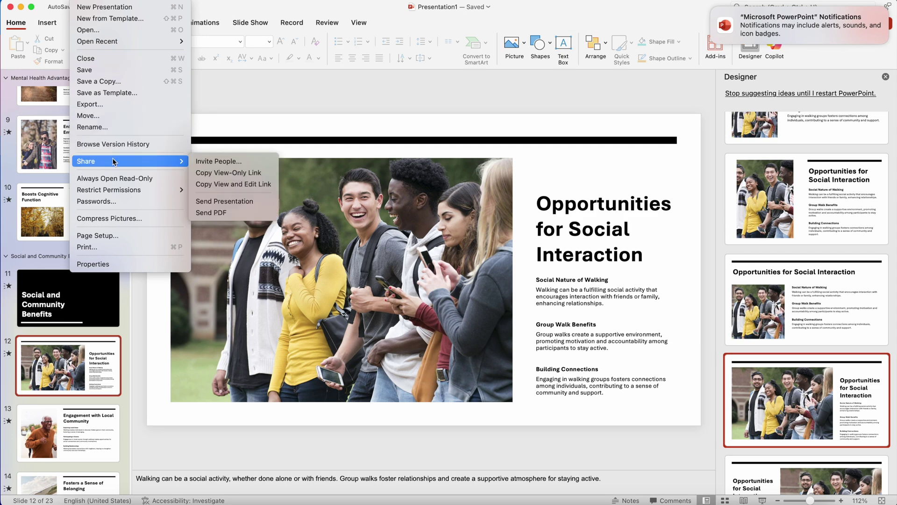
{"action": "left_click", "coordinate": [206, 164]}
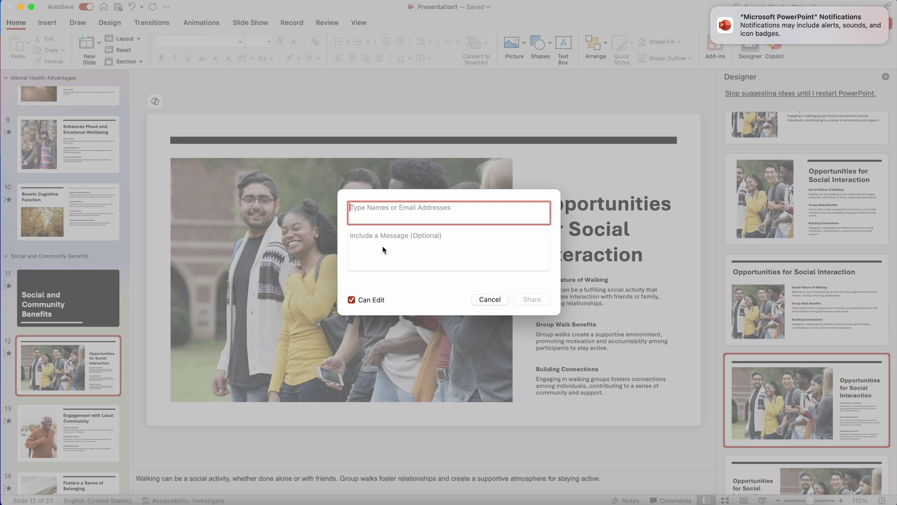
{"action": "left_click", "coordinate": [484, 300]}
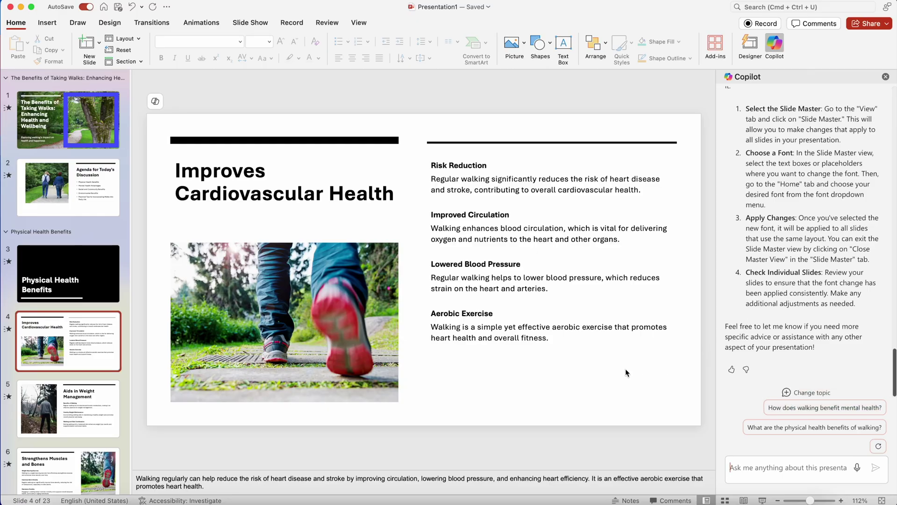
Step: Have Copilot summarize this presentation using its quick actions beside the slide
{"action": "left_click", "coordinate": [158, 102]}
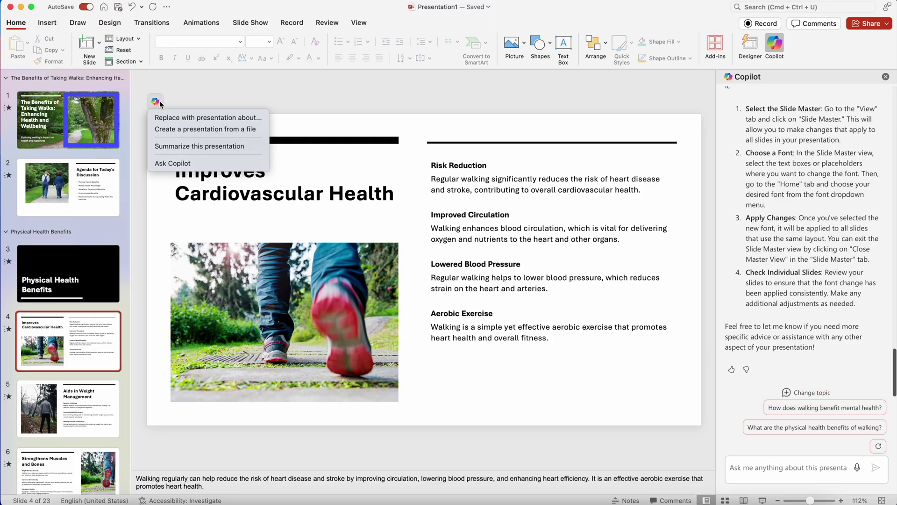
{"action": "left_click", "coordinate": [237, 148]}
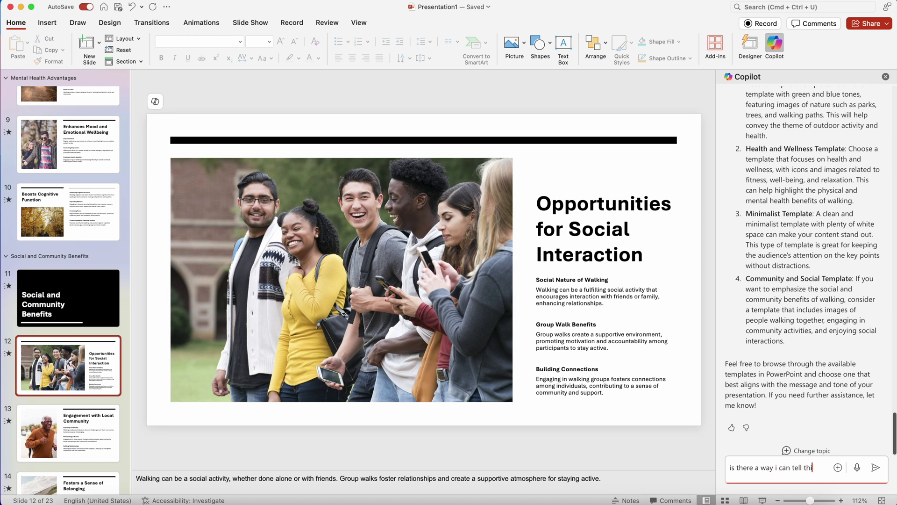
Step: Ask Copilot "is there a way i can tell this story better?" and read through its numbered tips
{"action": "type", "text": "ory better"}
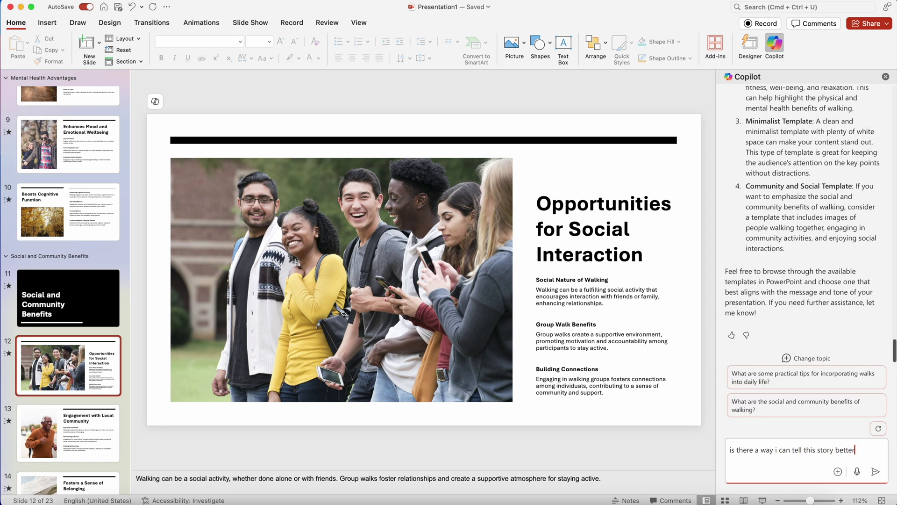
{"action": "type", "text": "?"}
{"action": "key", "text": "Return"}
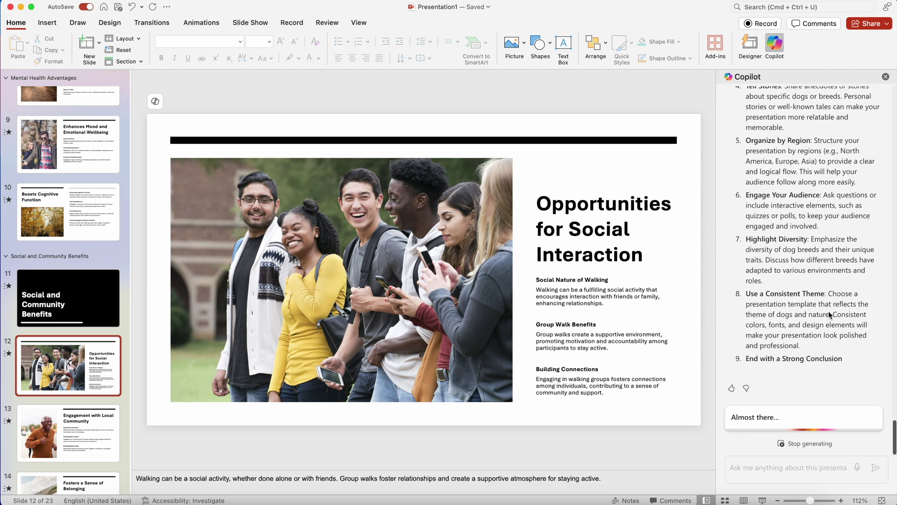
{"action": "scroll", "coordinate": [828, 314], "scroll_direction": "up", "scroll_amount": 10}
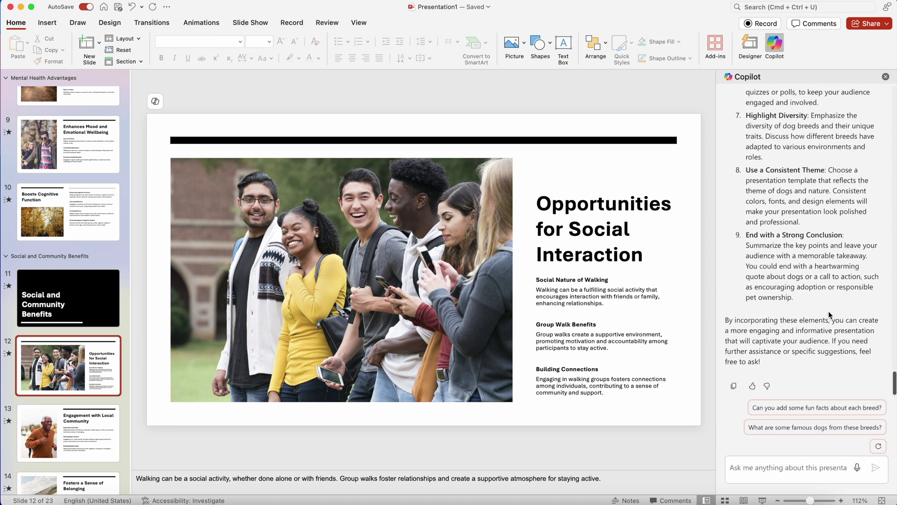
{"action": "scroll", "coordinate": [829, 315], "scroll_direction": "up", "scroll_amount": 5}
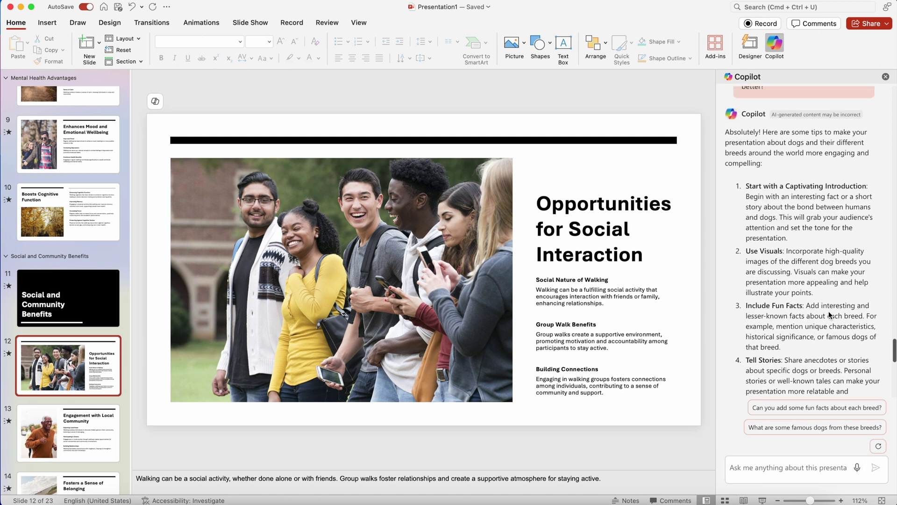